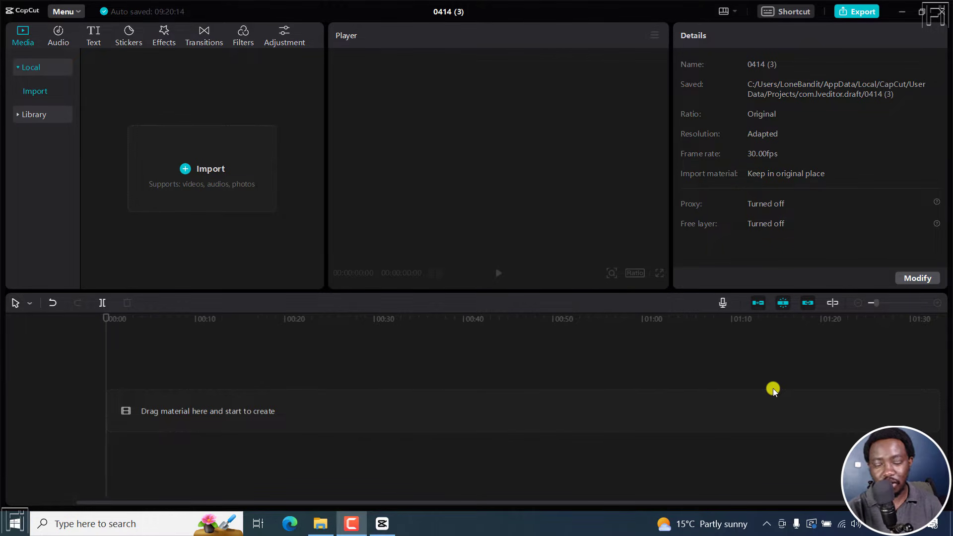
- Check the application's About information and close it
{"action": "left_click", "coordinate": [78, 12]}
{"action": "left_click", "coordinate": [89, 98]}
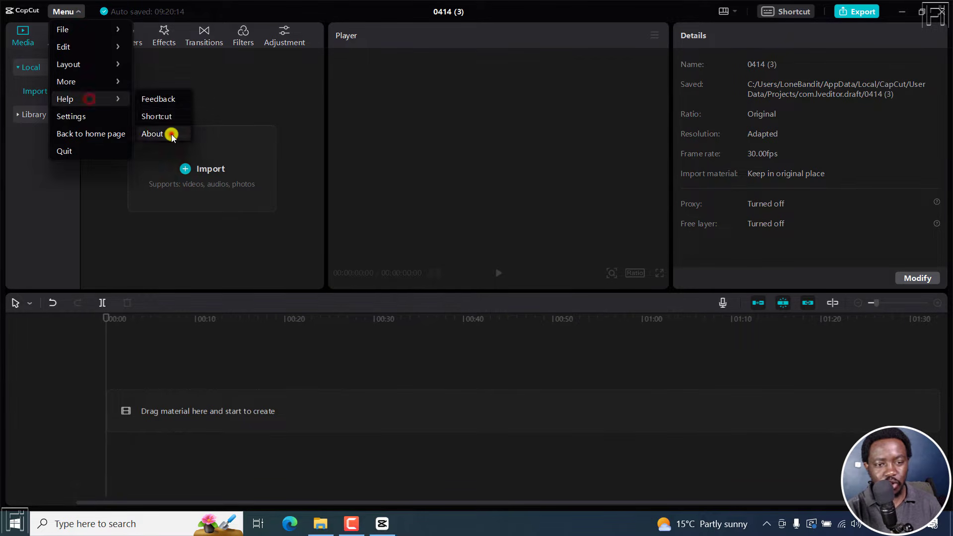
{"action": "left_click", "coordinate": [171, 133]}
{"action": "left_click", "coordinate": [572, 180]}
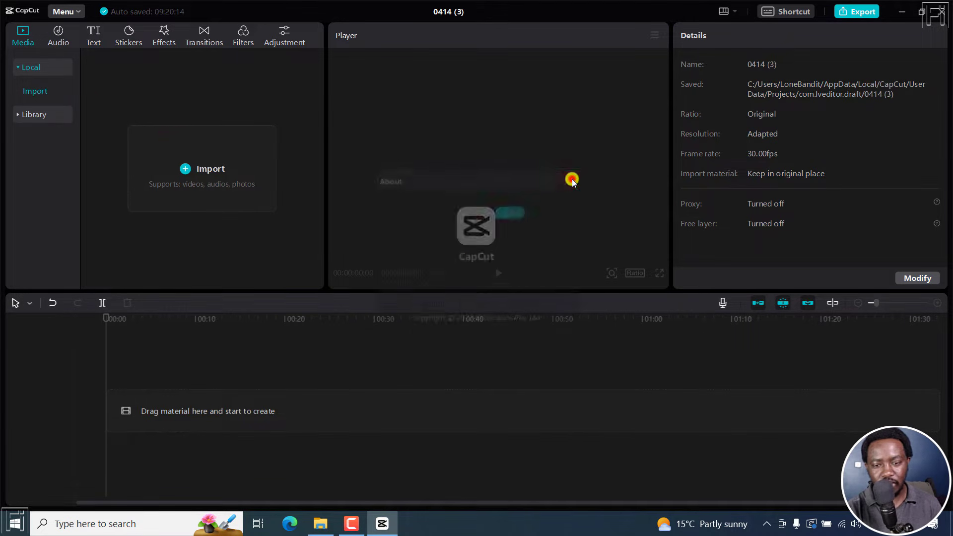
- Import the five selected files from the Stock Footage folder and place the pexels-luis-quintero video on the timeline
{"action": "left_click", "coordinate": [319, 525]}
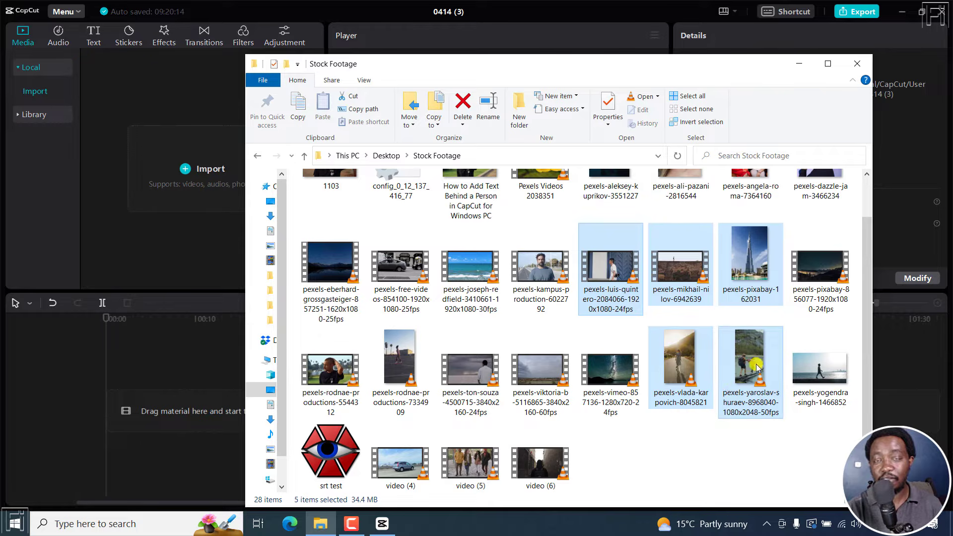
{"action": "left_click_drag", "start_coordinate": [620, 278], "coordinate": [179, 176]}
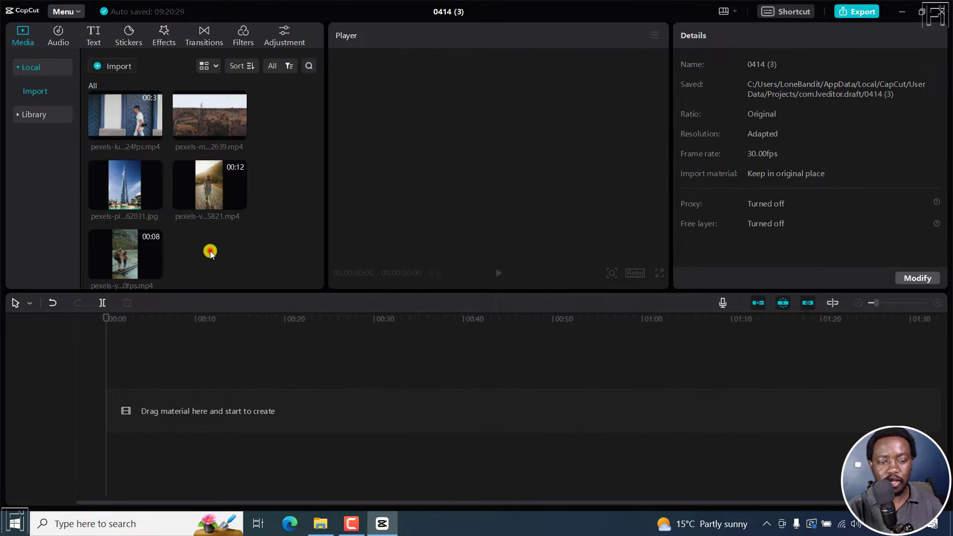
{"action": "left_click", "coordinate": [154, 133]}
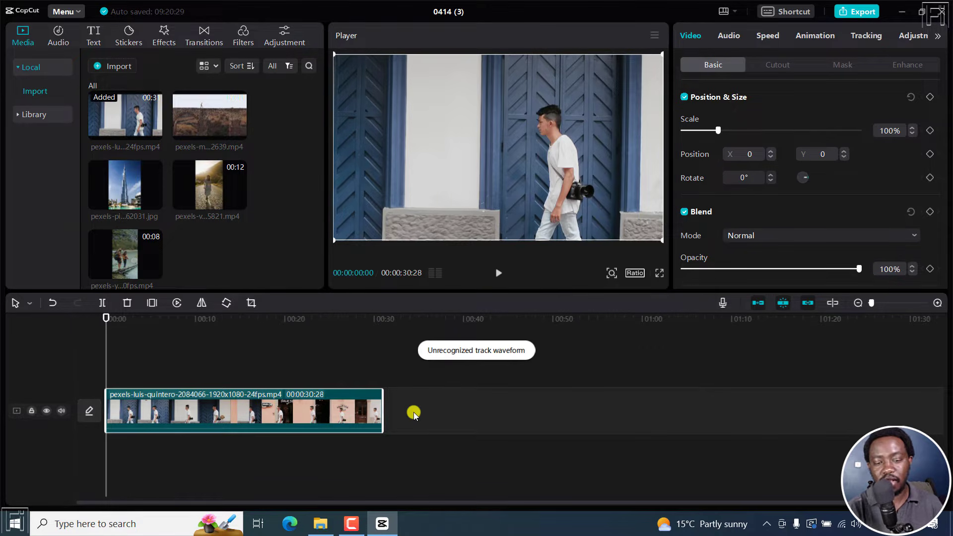
{"action": "key", "text": "space"}
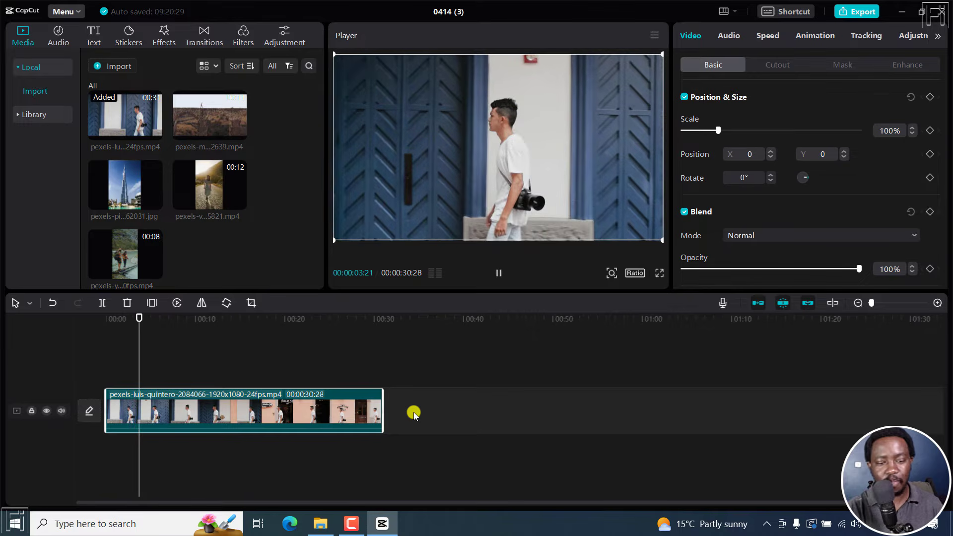
- Append the vertical pexels-yaroslav-shuraev video at the end of the first clip and preview a frame within it
{"action": "left_click", "coordinate": [390, 318]}
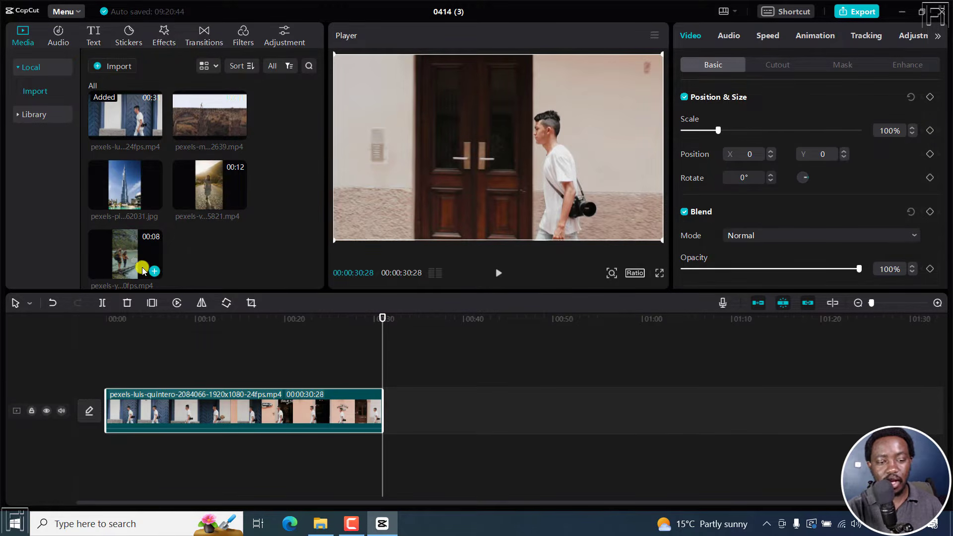
{"action": "left_click", "coordinate": [156, 270]}
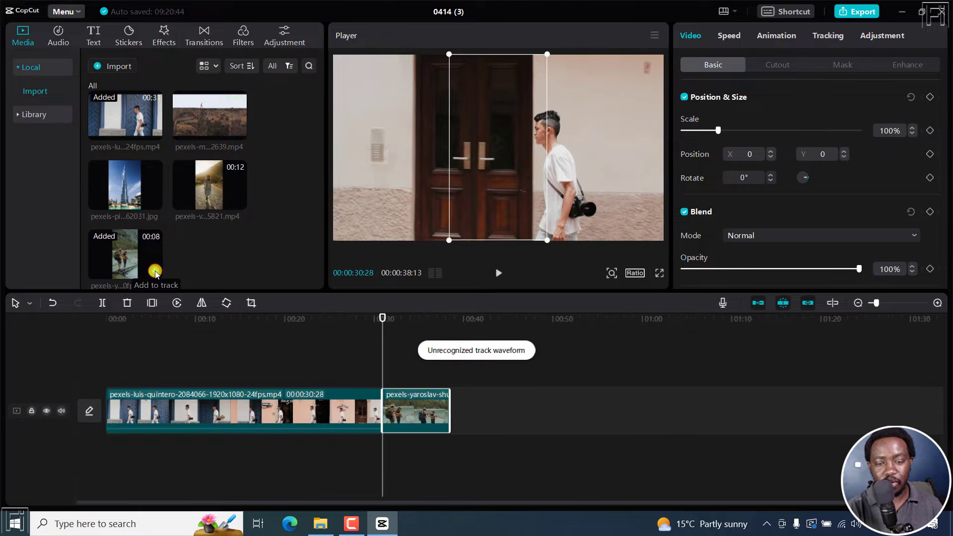
{"action": "left_click", "coordinate": [422, 318]}
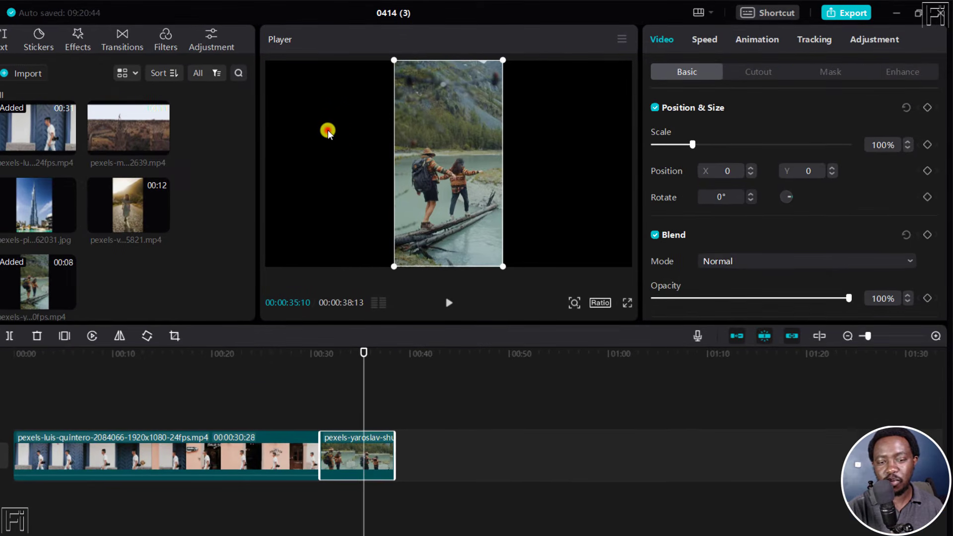
{"action": "left_click", "coordinate": [327, 131]}
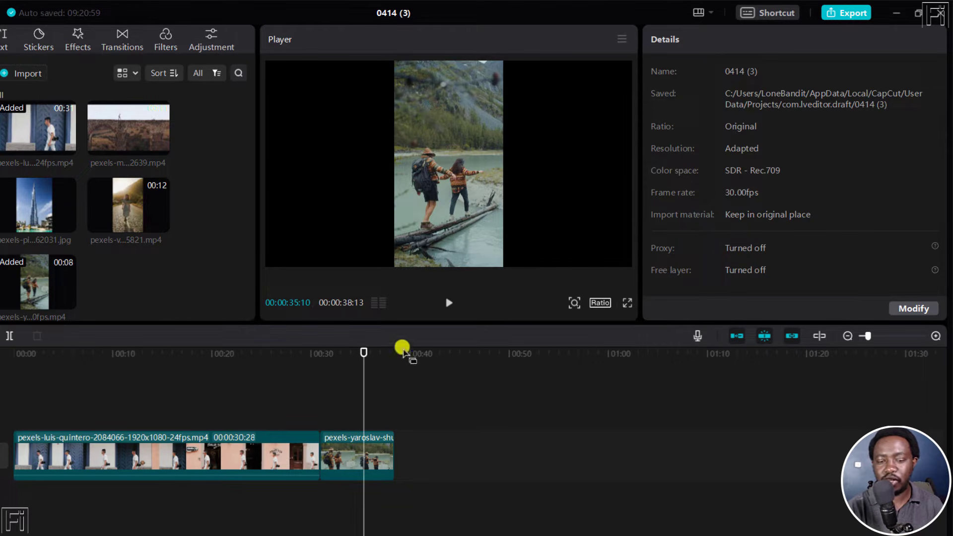
- Set the vertical hikers clip's canvas background to Blur with the first, weakest blur level
{"action": "left_click", "coordinate": [361, 463]}
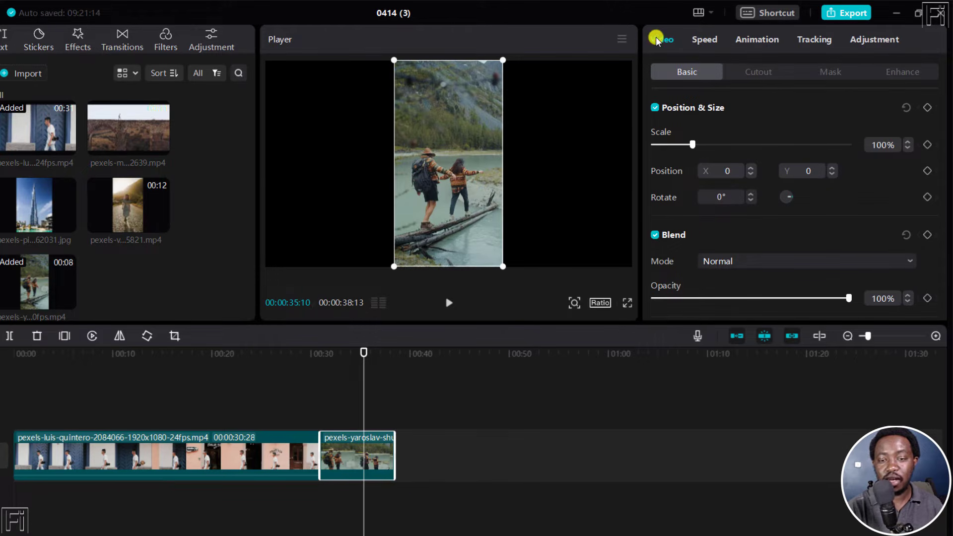
{"action": "left_click", "coordinate": [682, 72]}
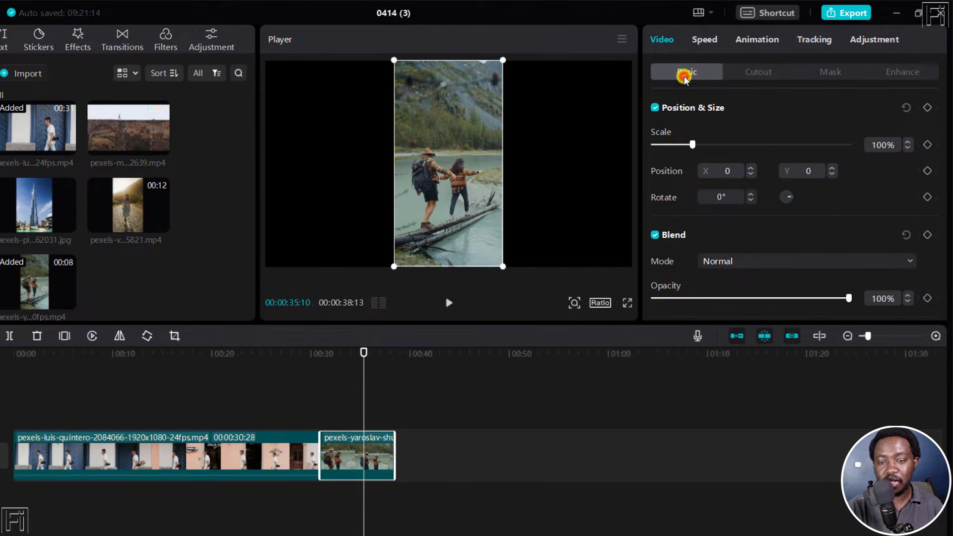
{"action": "left_click_drag", "start_coordinate": [946, 145], "coordinate": [948, 267]}
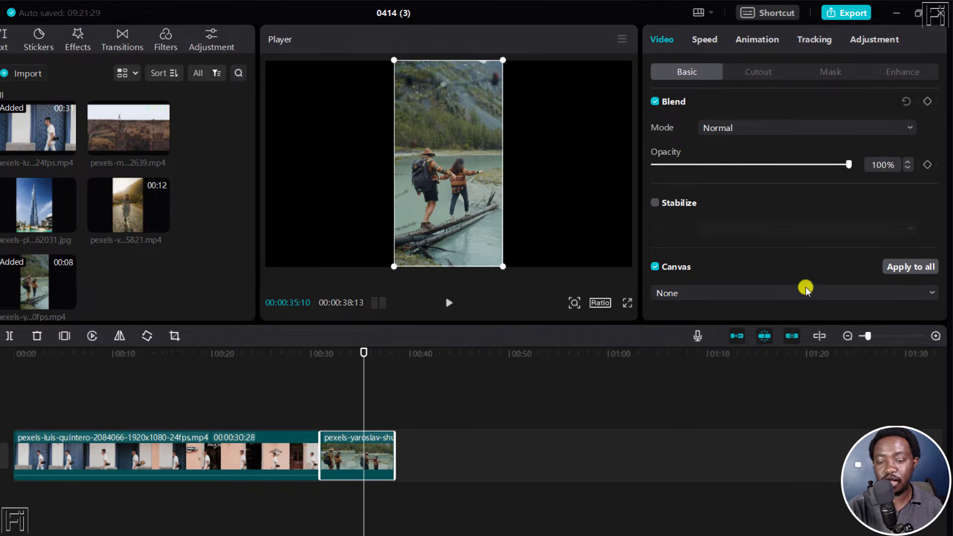
{"action": "left_click", "coordinate": [934, 291]}
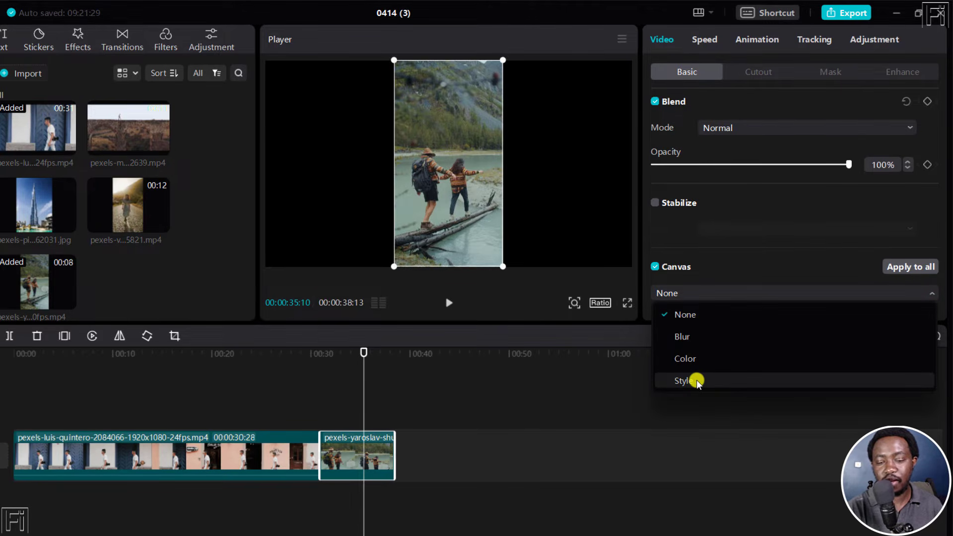
{"action": "left_click", "coordinate": [686, 336]}
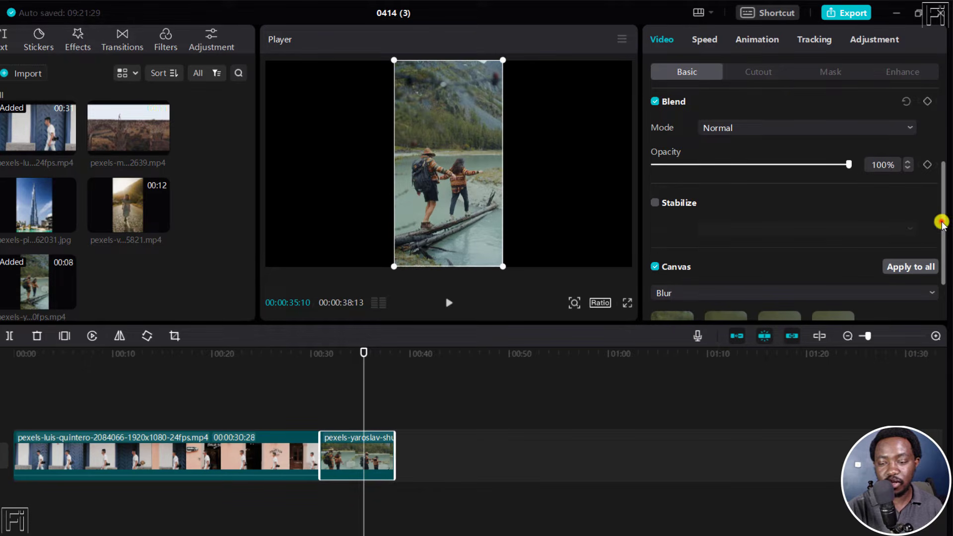
{"action": "left_click_drag", "start_coordinate": [941, 222], "coordinate": [941, 283]}
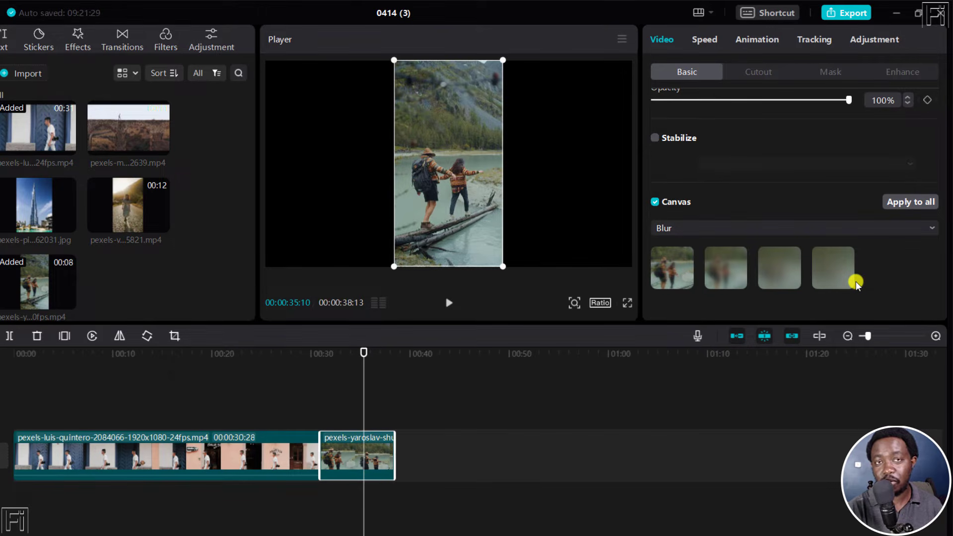
{"action": "left_click", "coordinate": [662, 273]}
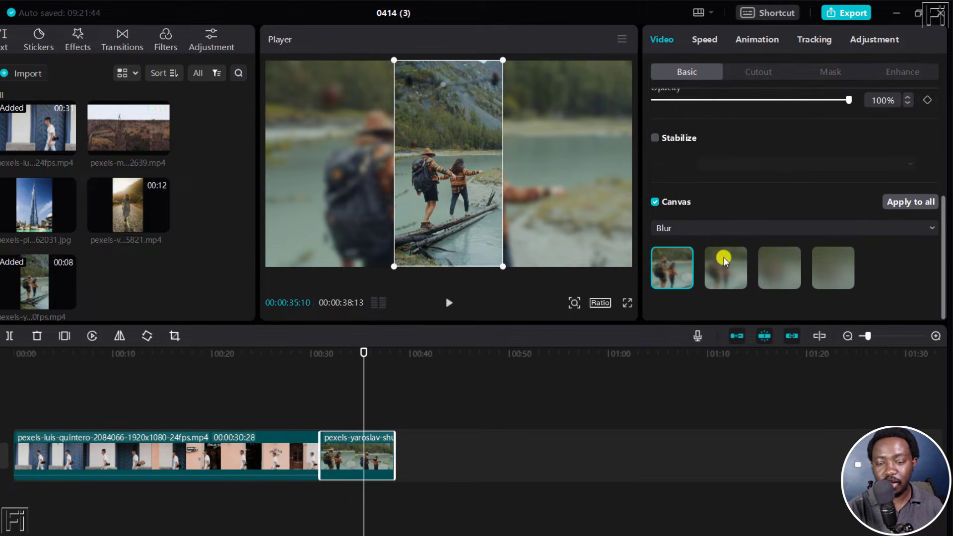
- Compare the stronger canvas blur levels on the hikers clip and settle on the second level
{"action": "left_click", "coordinate": [726, 269]}
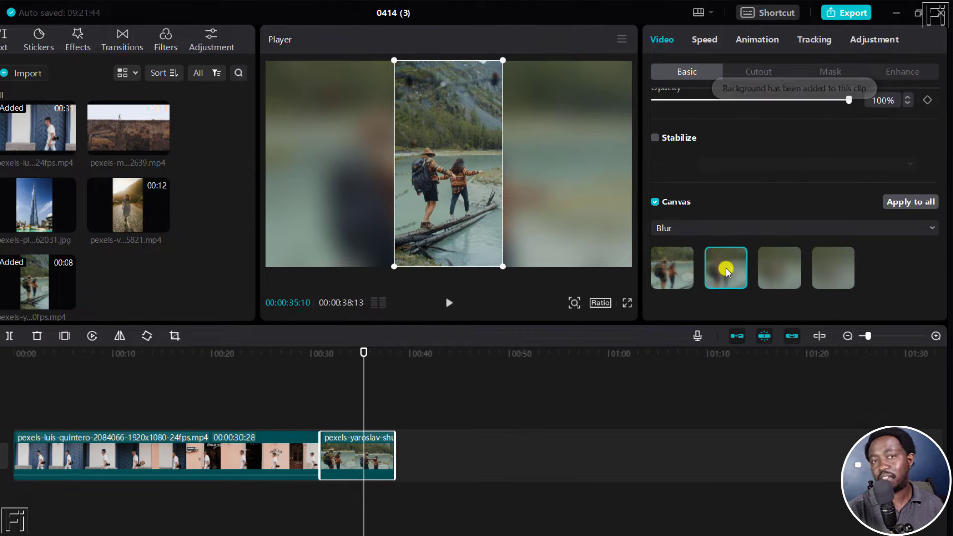
{"action": "left_click", "coordinate": [793, 274]}
{"action": "left_click", "coordinate": [832, 276]}
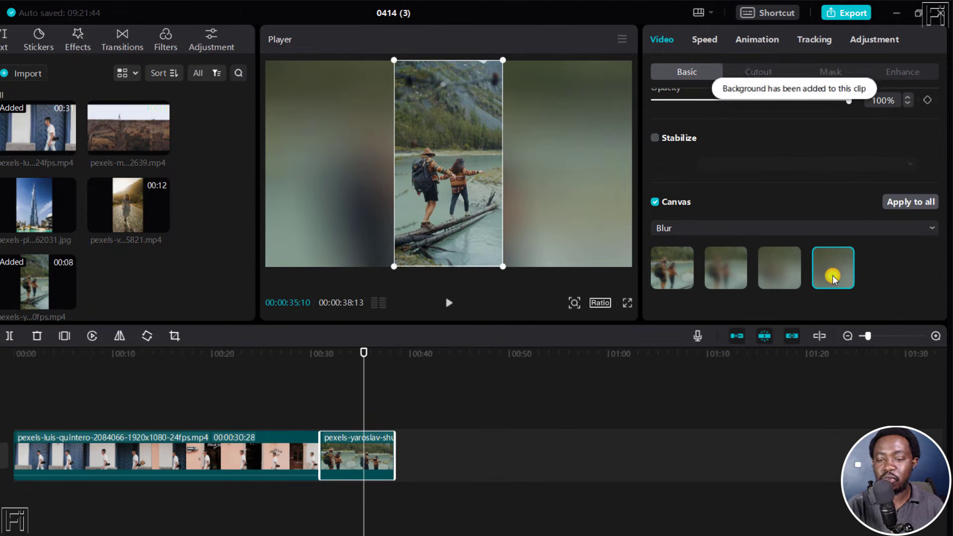
{"action": "left_click", "coordinate": [719, 264]}
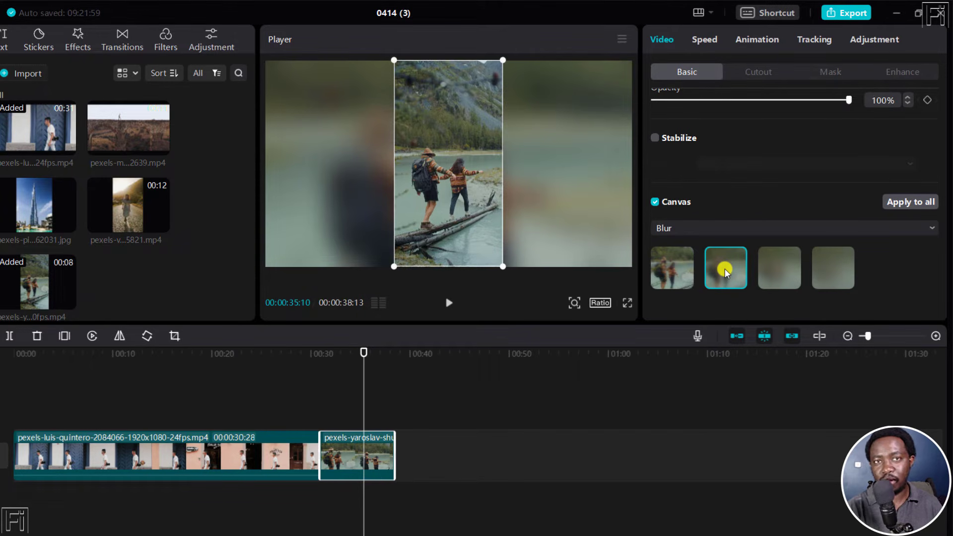
- Append the pexels-pixabay skyscraper photo and the pexels-vlada-karpovich road video to the end of the timeline
{"action": "left_click", "coordinate": [417, 360]}
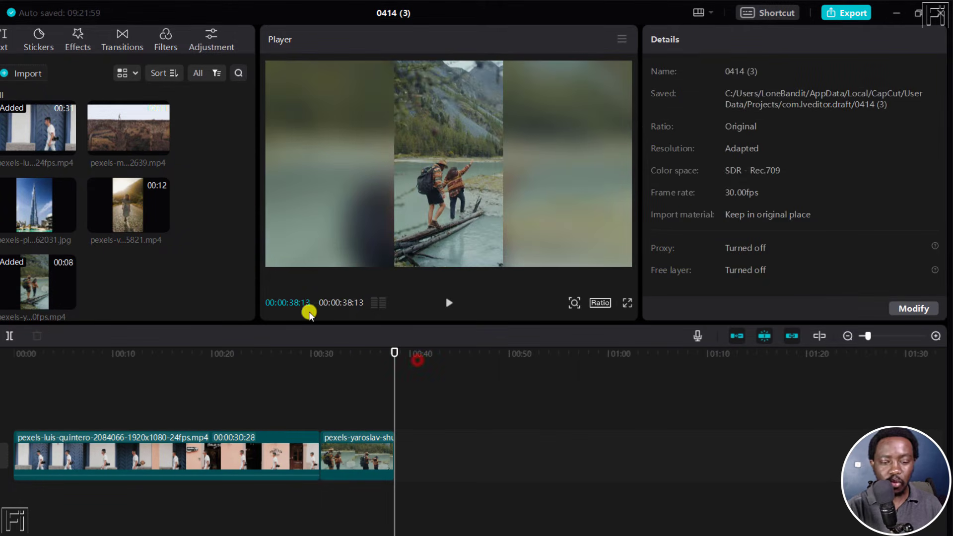
{"action": "left_click", "coordinate": [65, 228]}
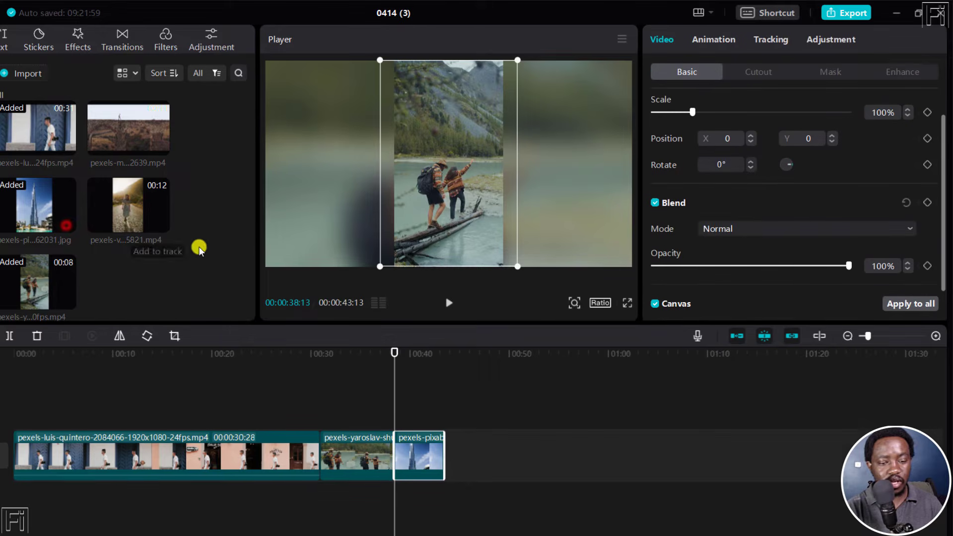
{"action": "left_click", "coordinate": [463, 355]}
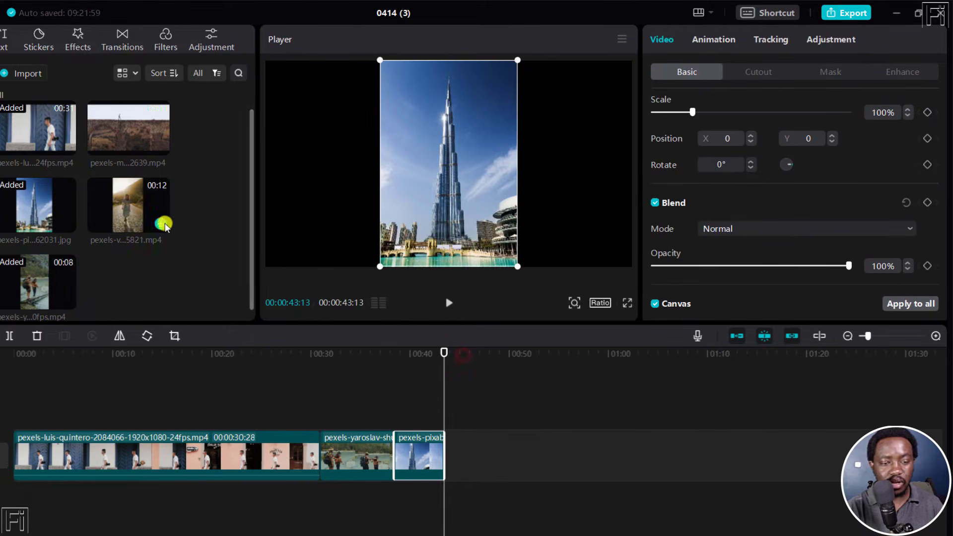
{"action": "left_click", "coordinate": [157, 224]}
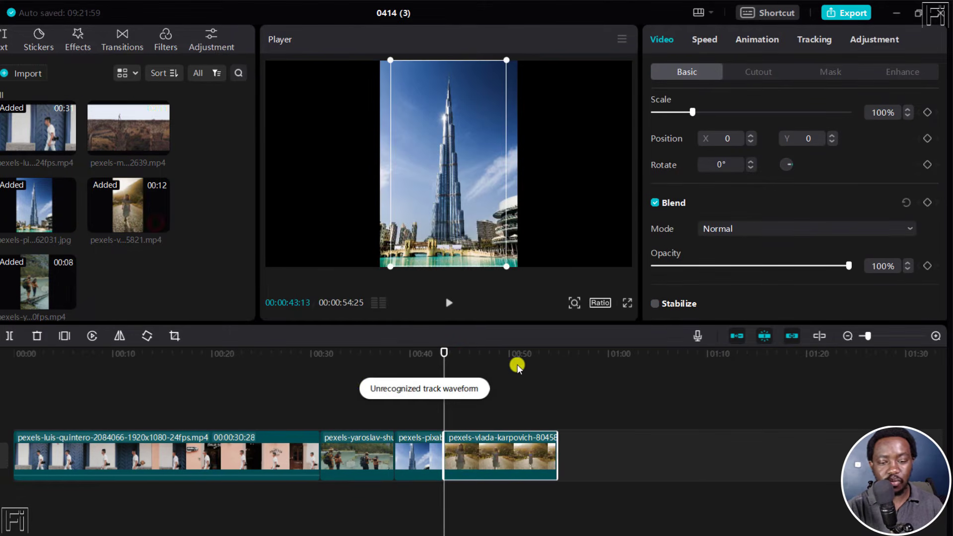
{"action": "left_click", "coordinate": [507, 350]}
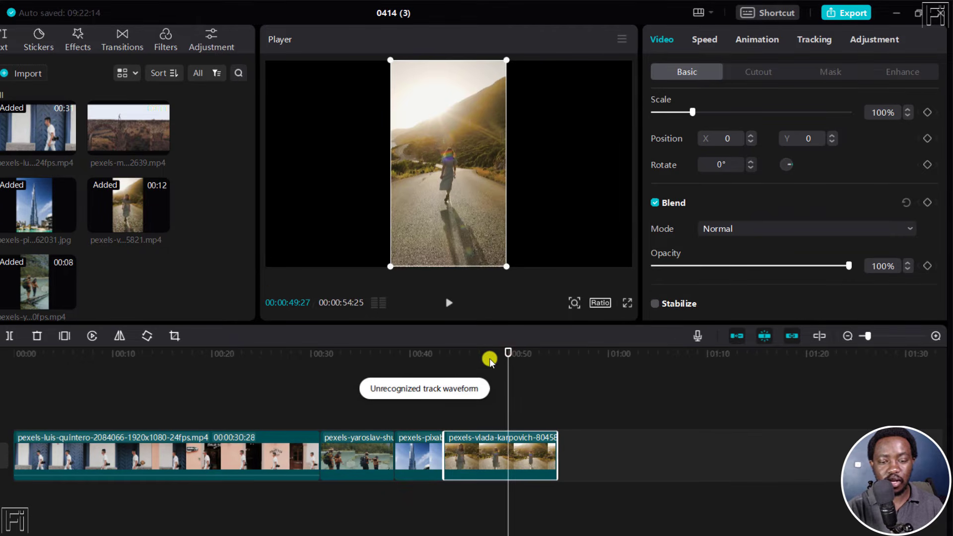
- Give the skyscraper photo a Blur canvas background at the second level and preview it on the timeline
{"action": "left_click", "coordinate": [472, 454]}
{"action": "left_click", "coordinate": [425, 465]}
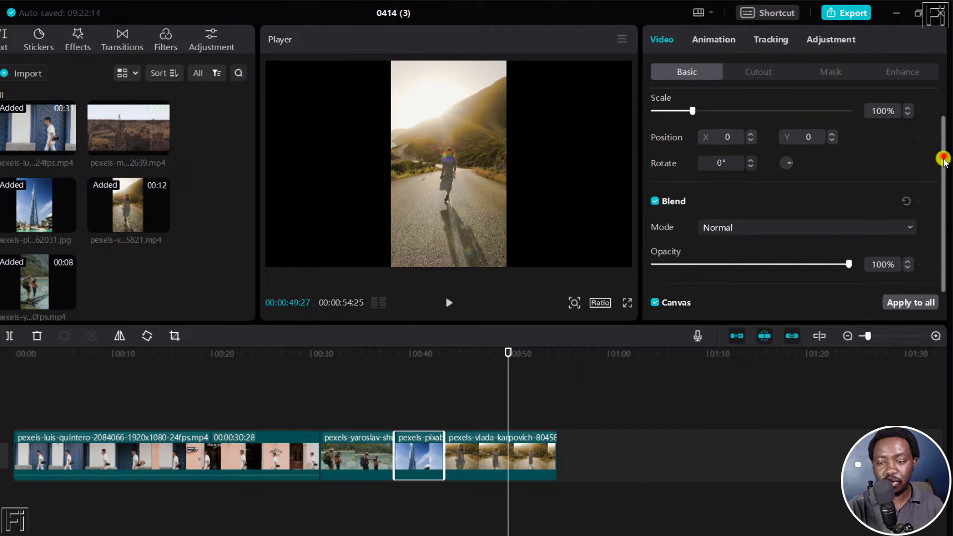
{"action": "left_click_drag", "start_coordinate": [942, 156], "coordinate": [948, 248]}
{"action": "left_click", "coordinate": [887, 293]}
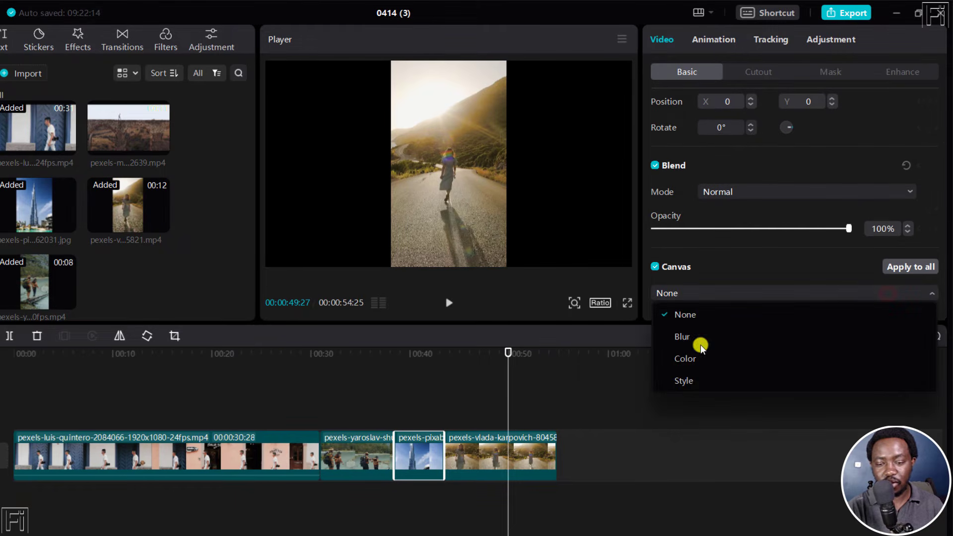
{"action": "left_click", "coordinate": [687, 338]}
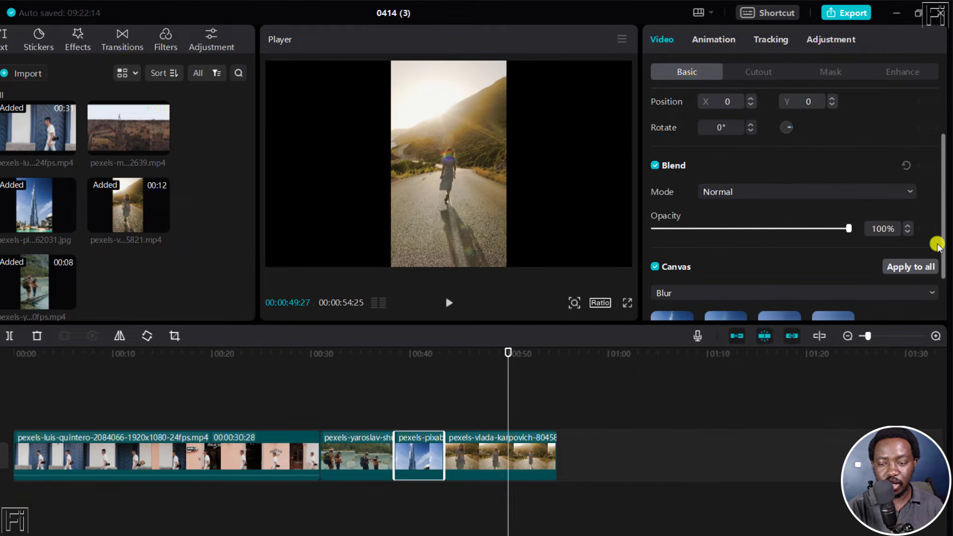
{"action": "left_click_drag", "start_coordinate": [943, 233], "coordinate": [949, 273]}
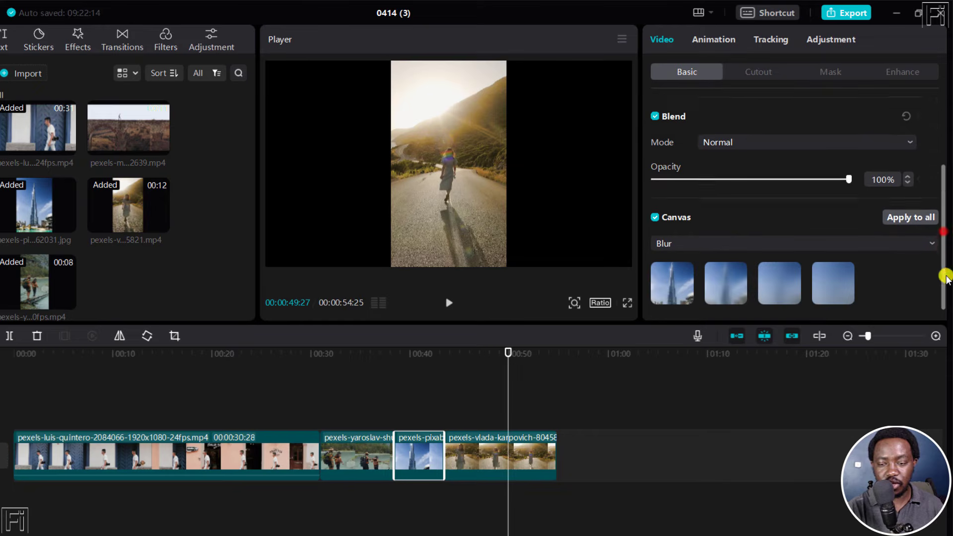
{"action": "left_click", "coordinate": [720, 272]}
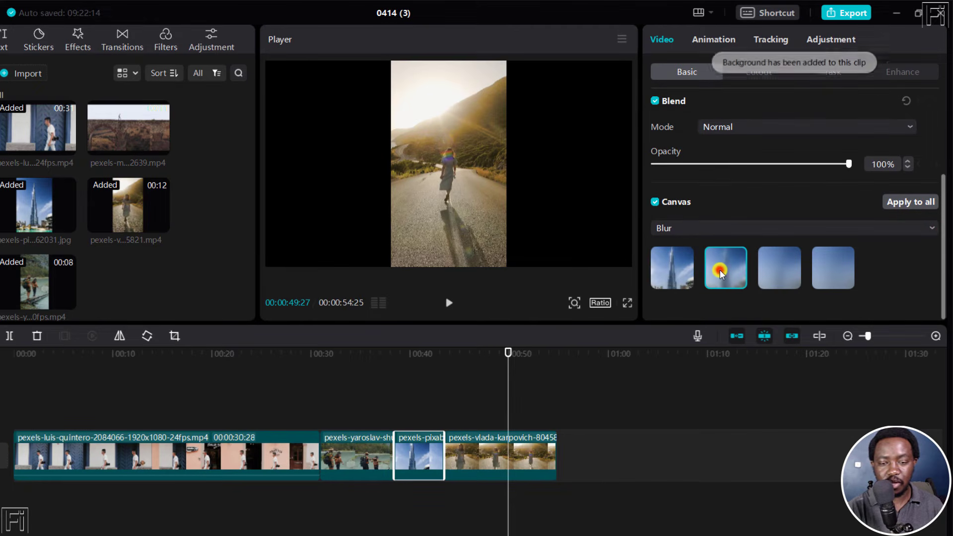
{"action": "left_click", "coordinate": [421, 350]}
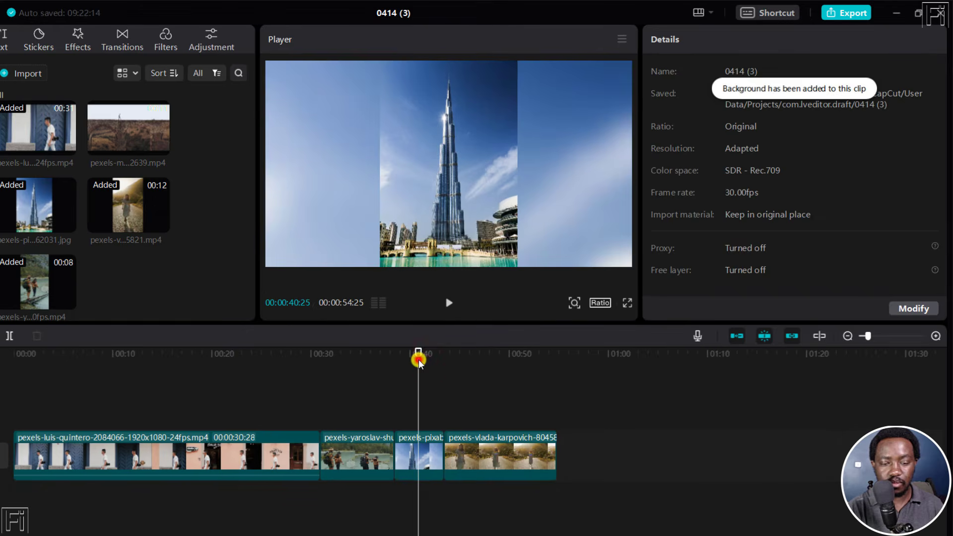
- Apply the skyscraper photo's blurred canvas background to all clips on the timeline
{"action": "left_click", "coordinate": [419, 465]}
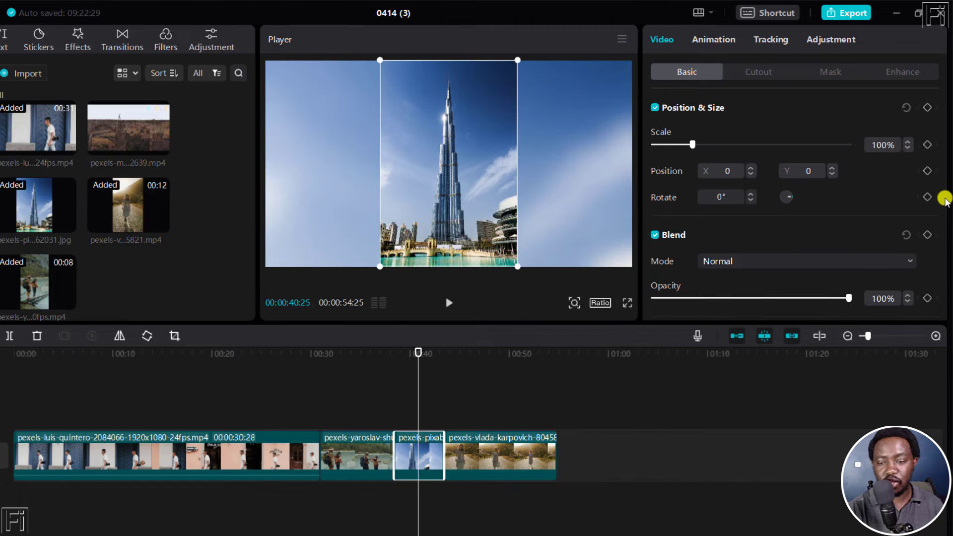
{"action": "left_click", "coordinate": [422, 460]}
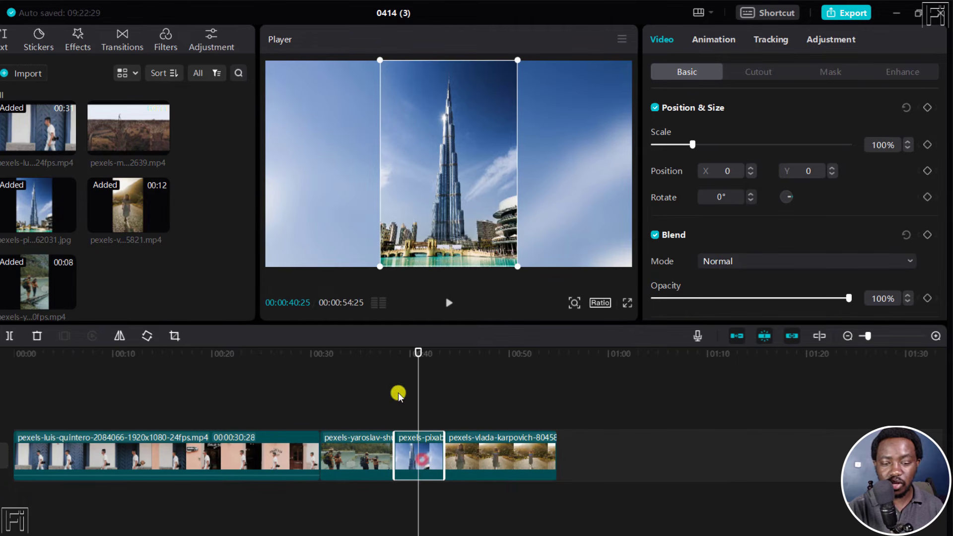
{"action": "left_click_drag", "start_coordinate": [943, 187], "coordinate": [944, 277]}
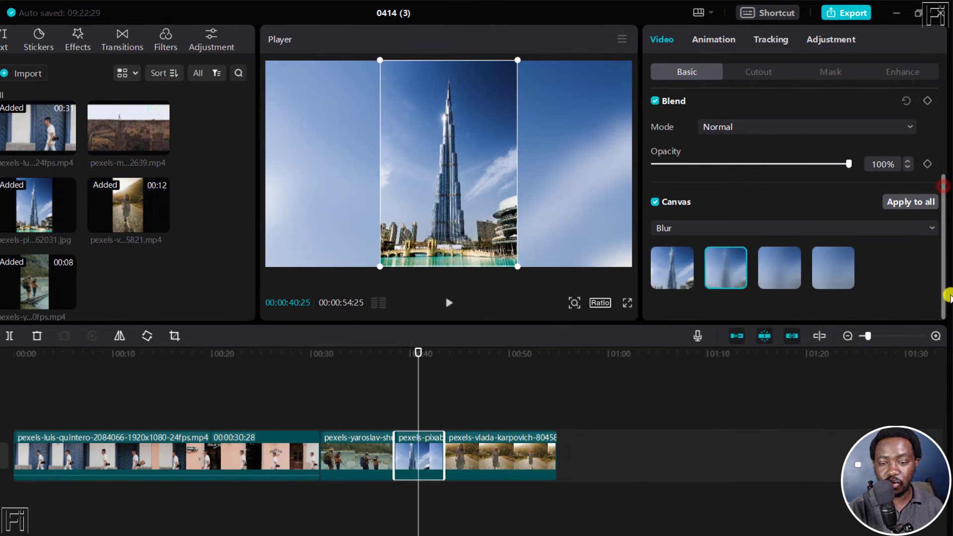
{"action": "left_click", "coordinate": [909, 203]}
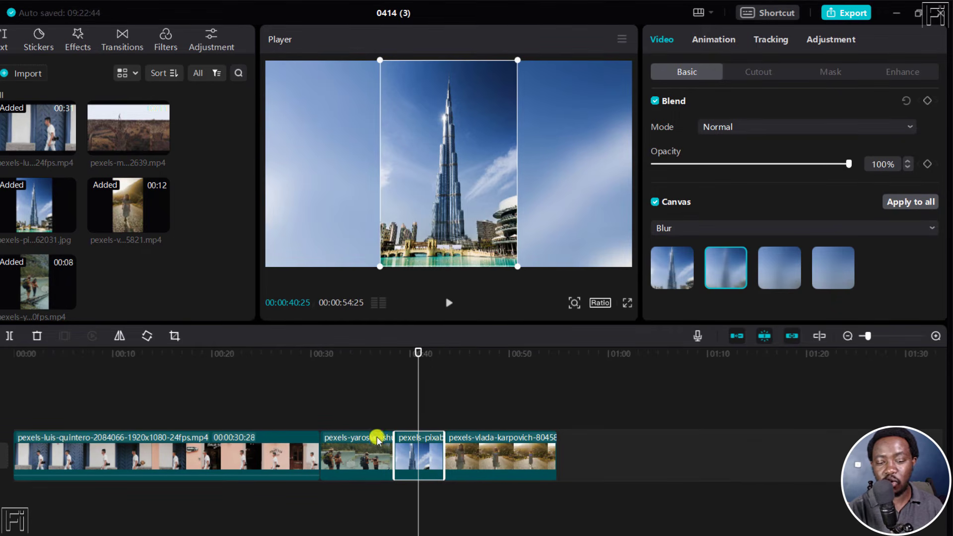
- Check the canvas blur settings of the hikers clip at about 35 seconds on the timeline
{"action": "left_click", "coordinate": [368, 352]}
{"action": "left_click", "coordinate": [363, 448]}
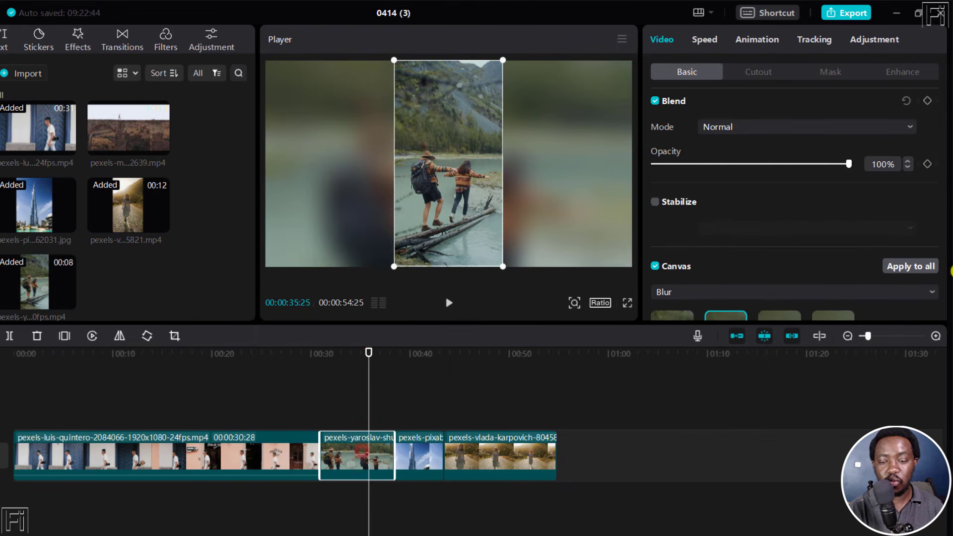
{"action": "left_click_drag", "start_coordinate": [941, 197], "coordinate": [942, 289]}
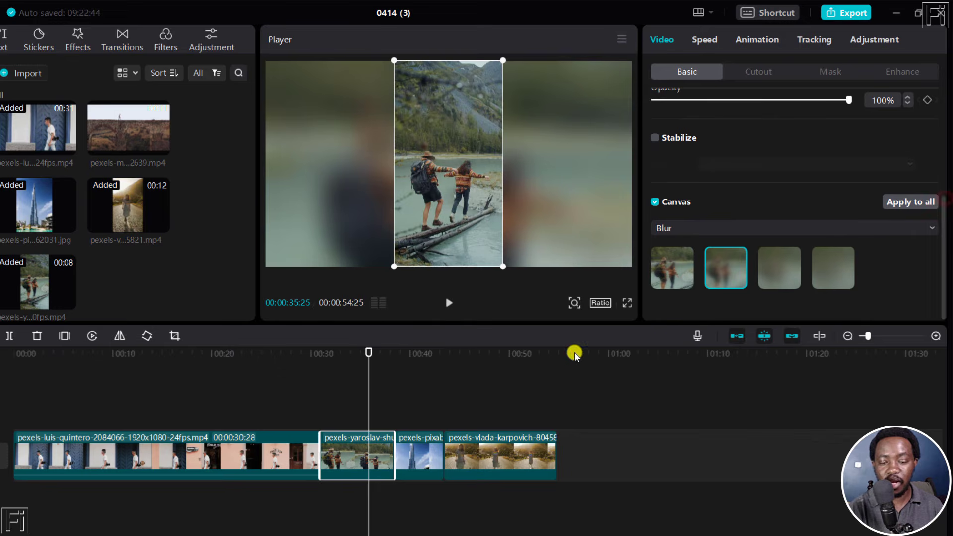
- Compare the third and fourth canvas blur levels on the pexels-vlada-karpovich road clip and settle on the first level
{"action": "left_click", "coordinate": [502, 351]}
{"action": "left_click", "coordinate": [475, 462]}
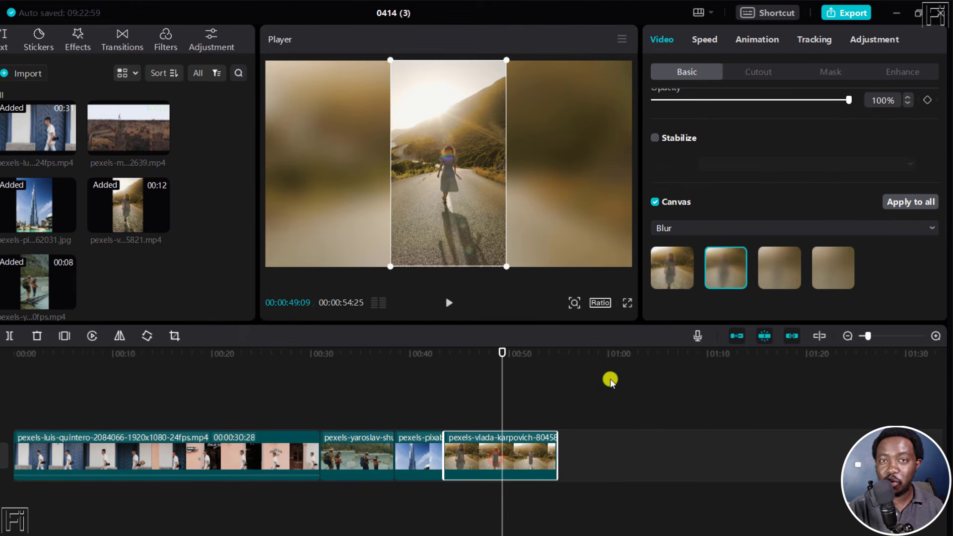
{"action": "left_click", "coordinate": [783, 281]}
{"action": "left_click", "coordinate": [844, 272]}
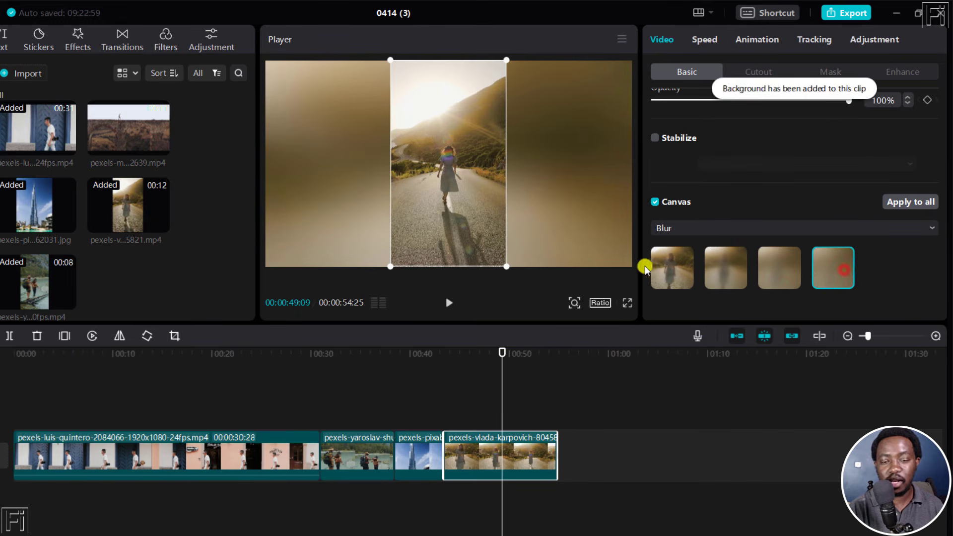
{"action": "left_click", "coordinate": [672, 273]}
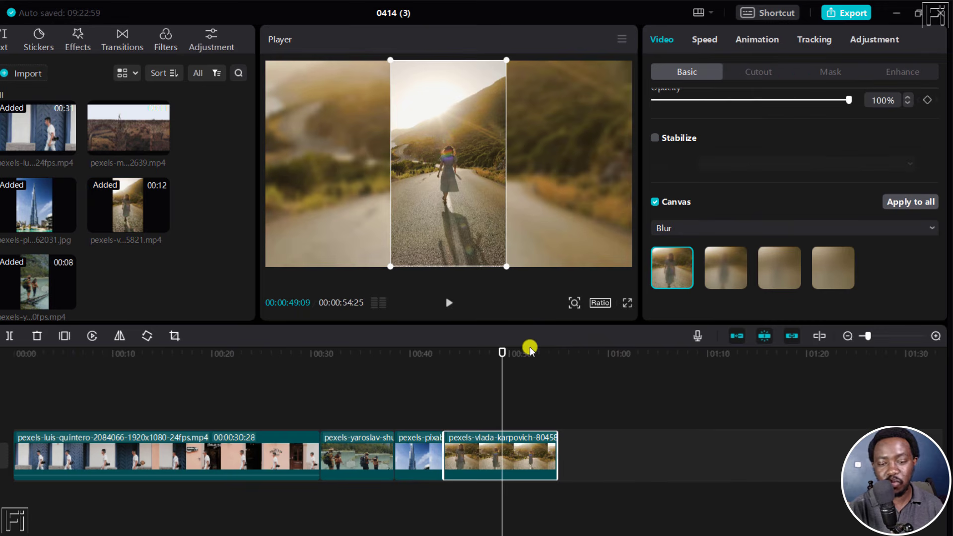
- Scale the pexels-luis-quintero walking man clip down to about two-thirds of the frame width, centered over its blurred canvas
{"action": "left_click", "coordinate": [134, 352]}
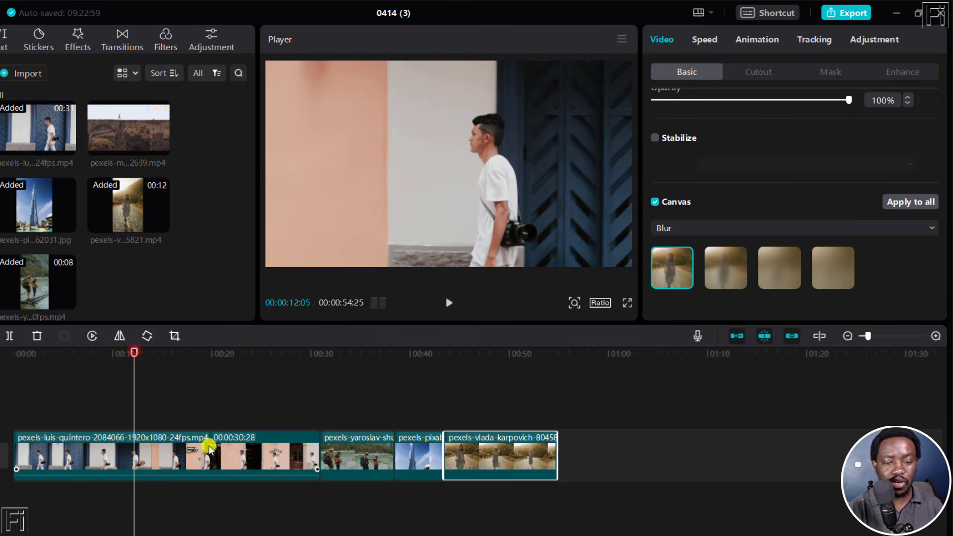
{"action": "left_click", "coordinate": [174, 459]}
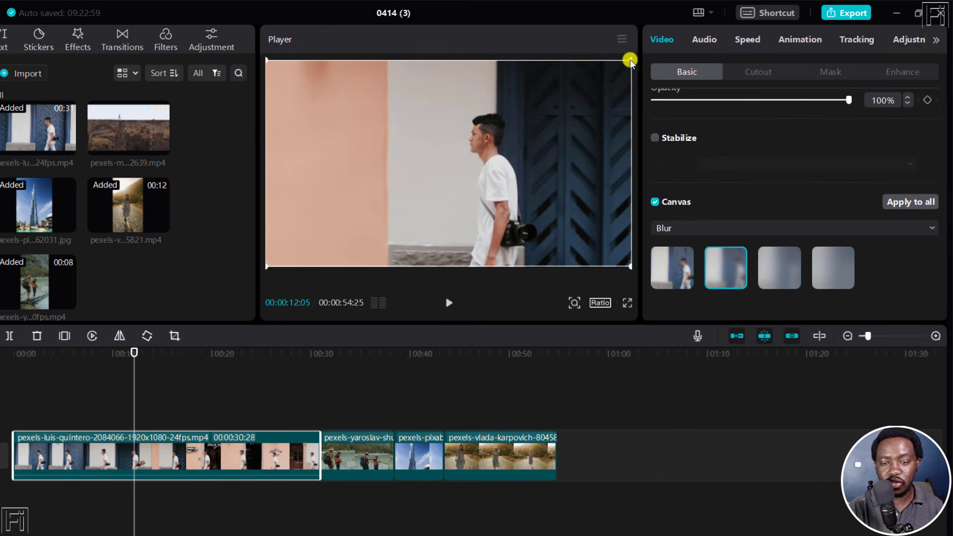
{"action": "left_click_drag", "start_coordinate": [630, 60], "coordinate": [585, 87]}
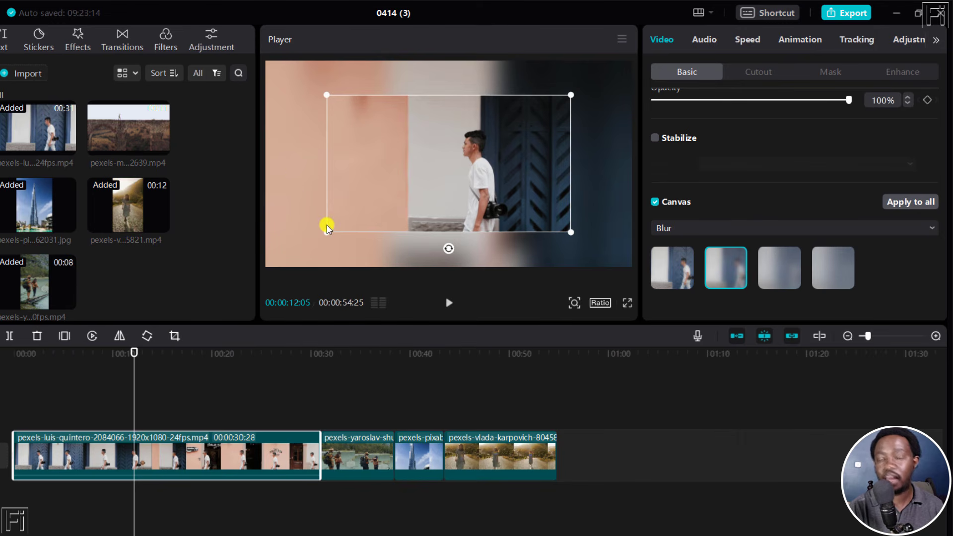
- Play the timeline from the start to preview the scaled-down walking man clip, and view the hikers clip at about 35 seconds
{"action": "key", "text": "Home"}
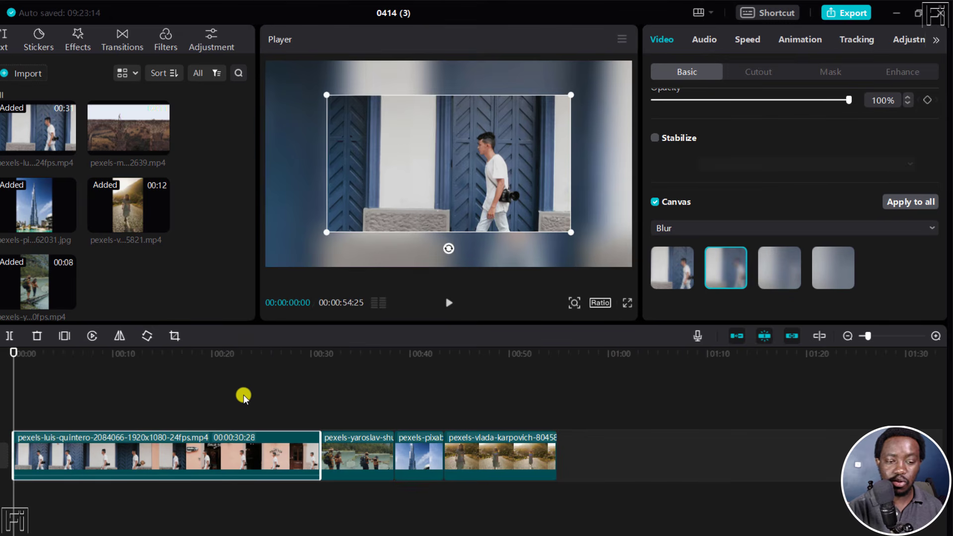
{"action": "key", "text": "space"}
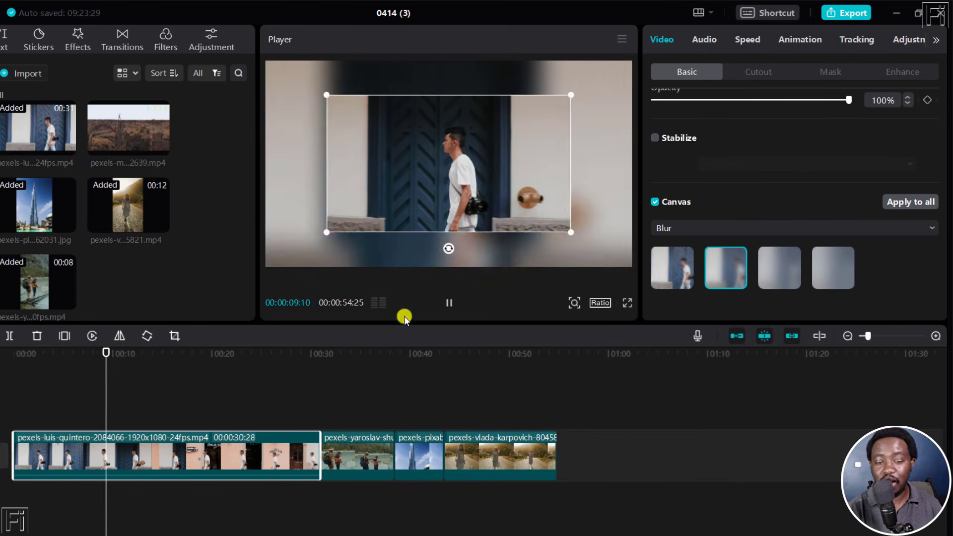
{"action": "left_click", "coordinate": [363, 352]}
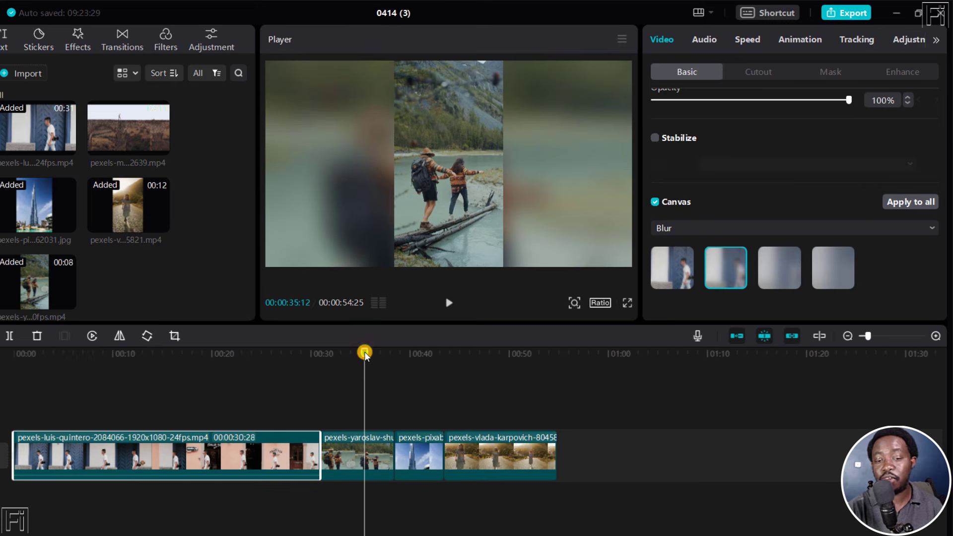